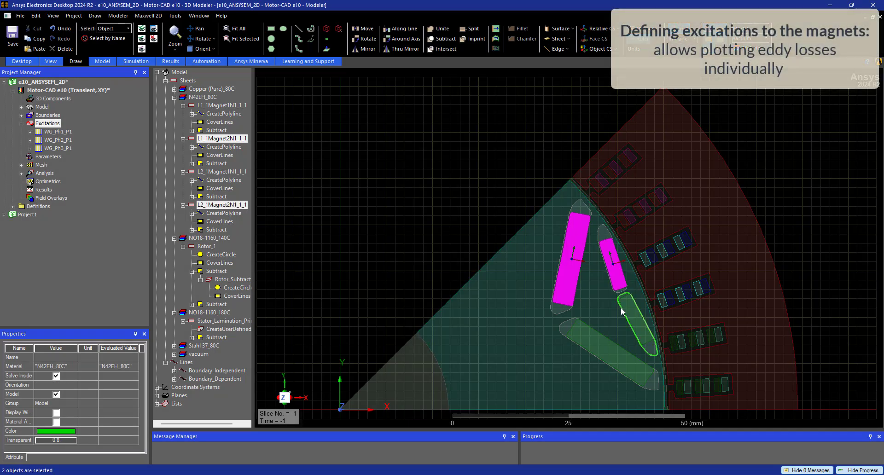
# Give all four selected rotor magnets 0 mA Solid Positive current excitations, Current_1 to Current_4
pyautogui.keyDown('ctrl'); pyautogui.click(634, 318); pyautogui.keyUp('ctrl')
pyautogui.keyDown('ctrl'); pyautogui.click(599, 351); pyautogui.keyUp('ctrl')
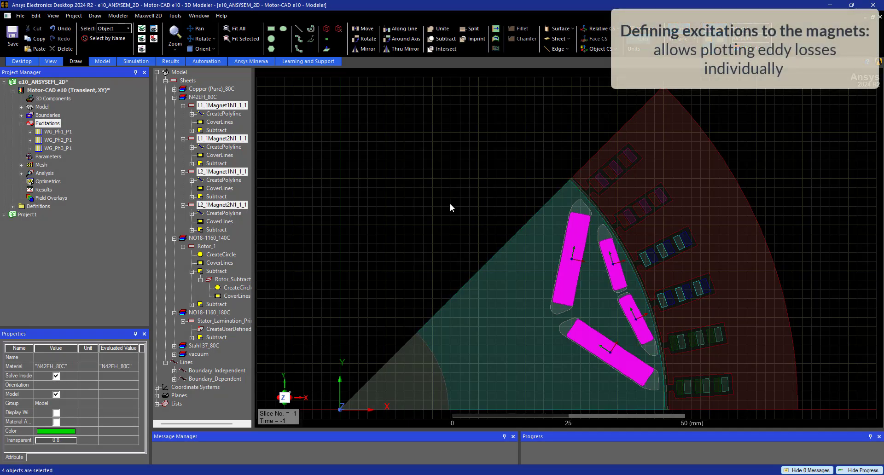
pyautogui.rightClick(46, 123)
pyautogui.moveTo(79, 132)
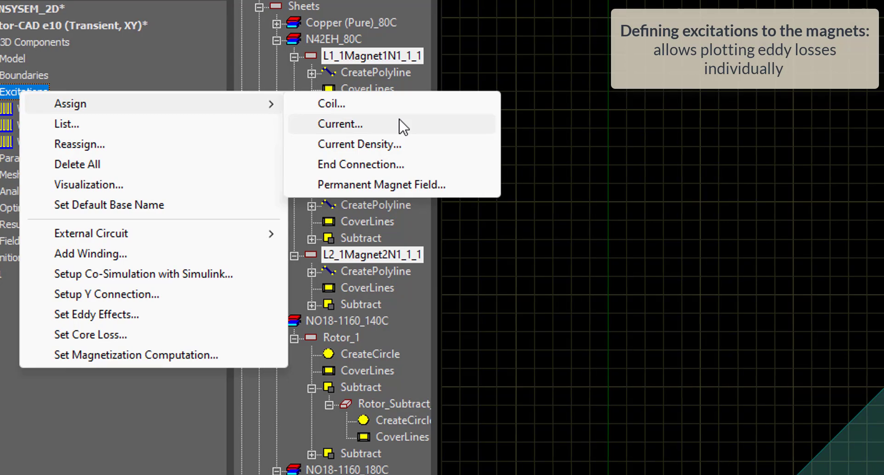
pyautogui.click(418, 125)
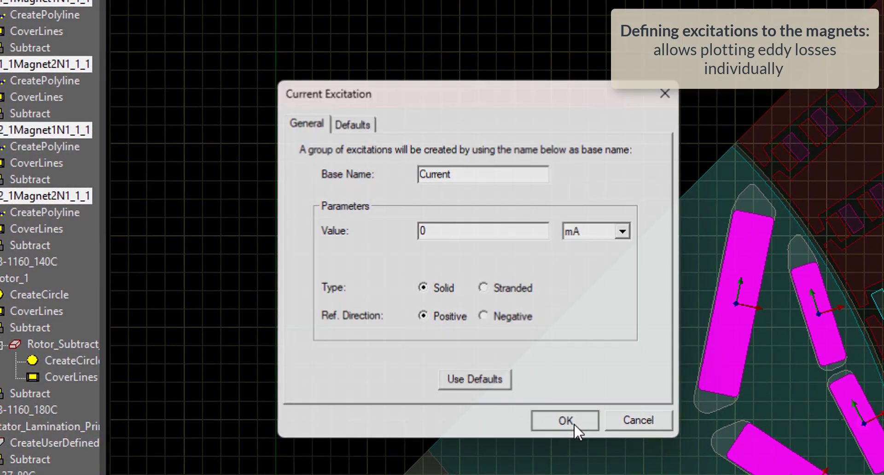
pyautogui.click(576, 427)
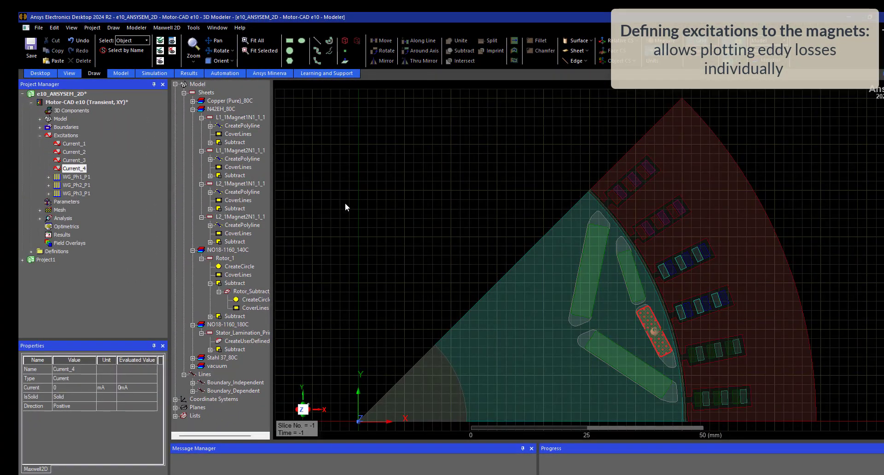
pyautogui.click(345, 204)
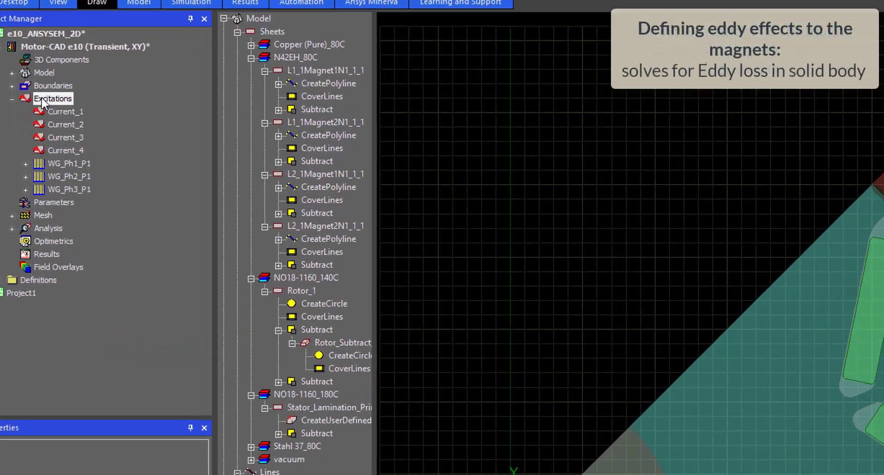
# Enable Eddy Effect for L2_1Magnet1N1_1_1, L2_1Magnet2N1_1_1, L1_1Magnet1N1_1_1 and L1_1Magnet2N1_1_1
pyautogui.rightClick(60, 136)
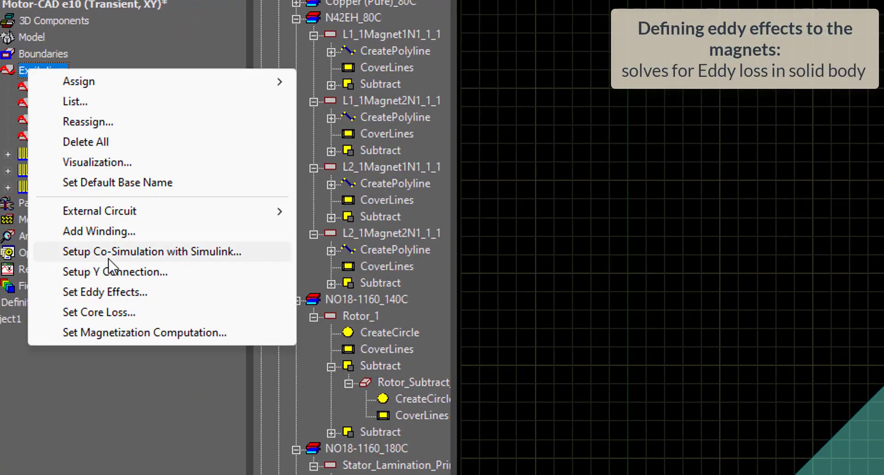
pyautogui.click(113, 293)
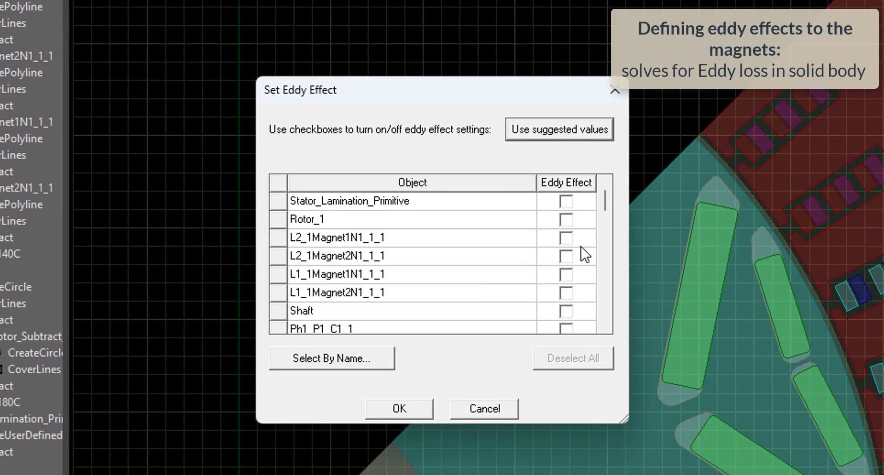
pyautogui.click(566, 238)
pyautogui.click(566, 256)
pyautogui.click(567, 275)
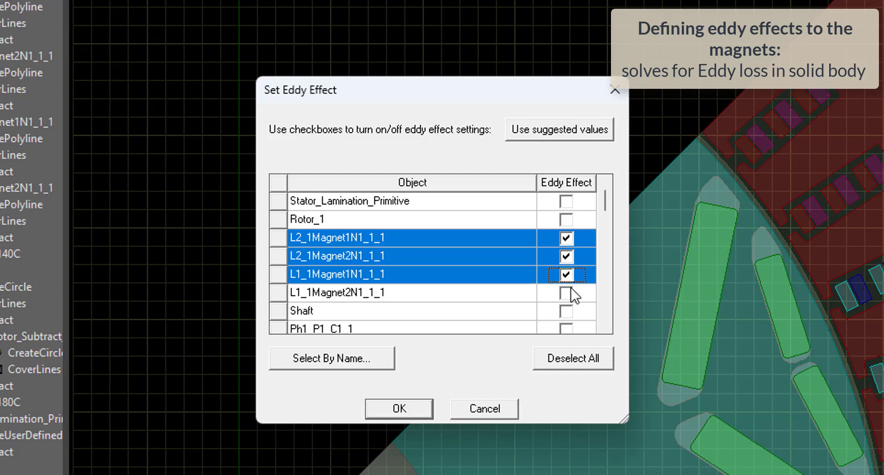
pyautogui.click(568, 293)
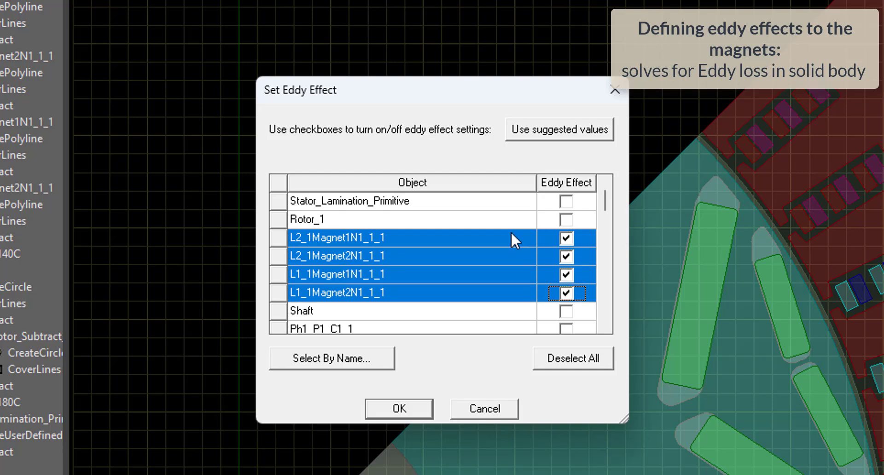
pyautogui.click(399, 409)
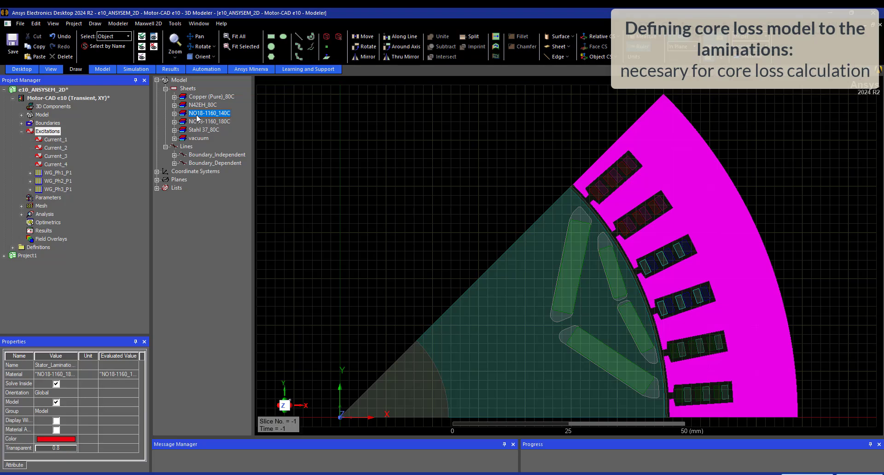
# Set the Core Loss Model of material NO18-1160_140C to Electrical Steel
pyautogui.rightClick(185, 113)
pyautogui.press('Escape')
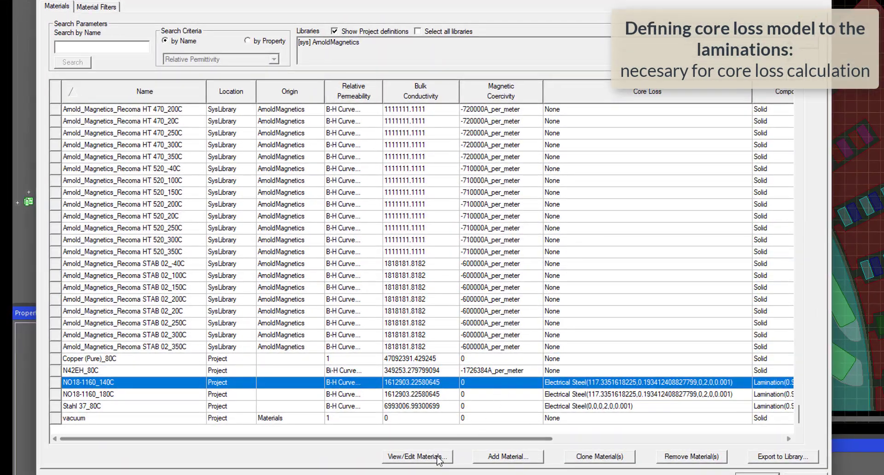
pyautogui.click(439, 460)
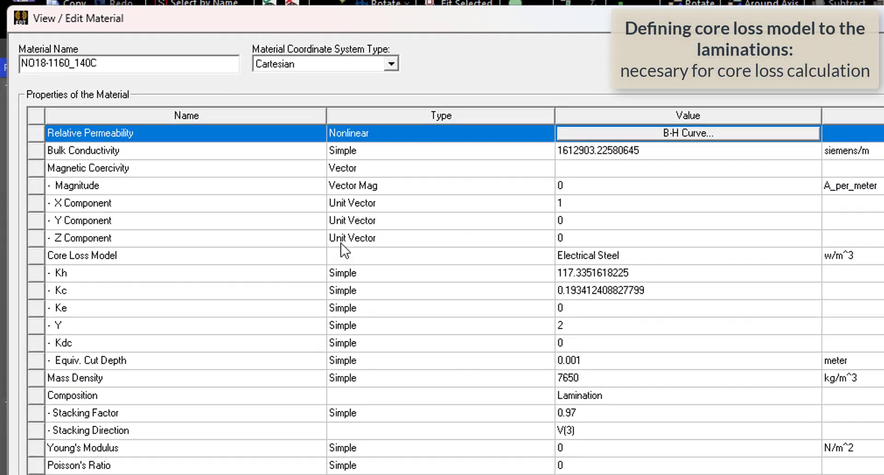
pyautogui.click(176, 255)
pyautogui.click(609, 256)
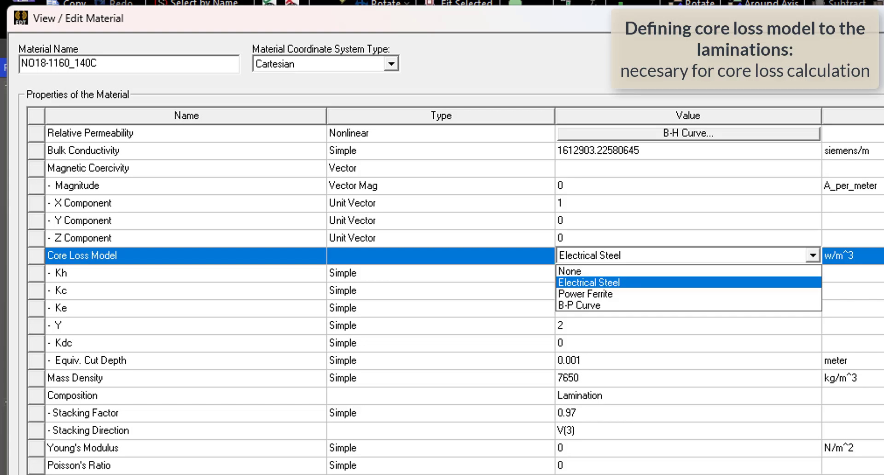
pyautogui.press('Return')
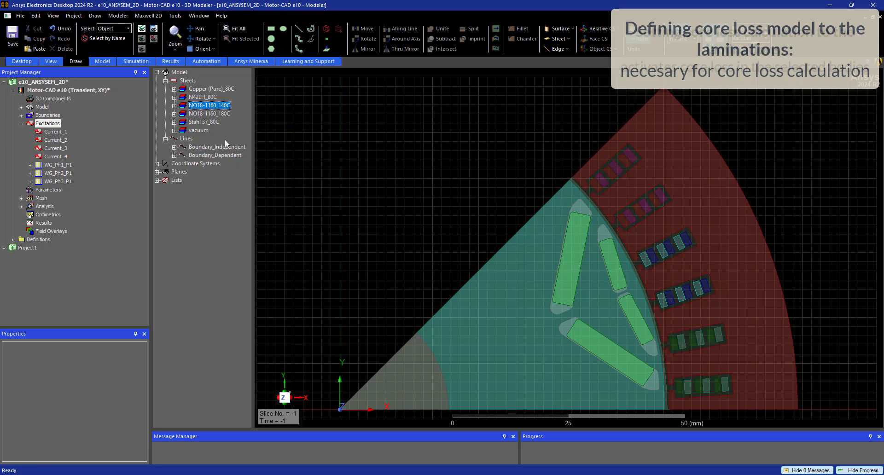
# Tick Core Loss Setting for Stator_Lamination and Rotor_1 in the Set Core Loss dialog
pyautogui.click(209, 113)
pyautogui.rightClick(65, 122)
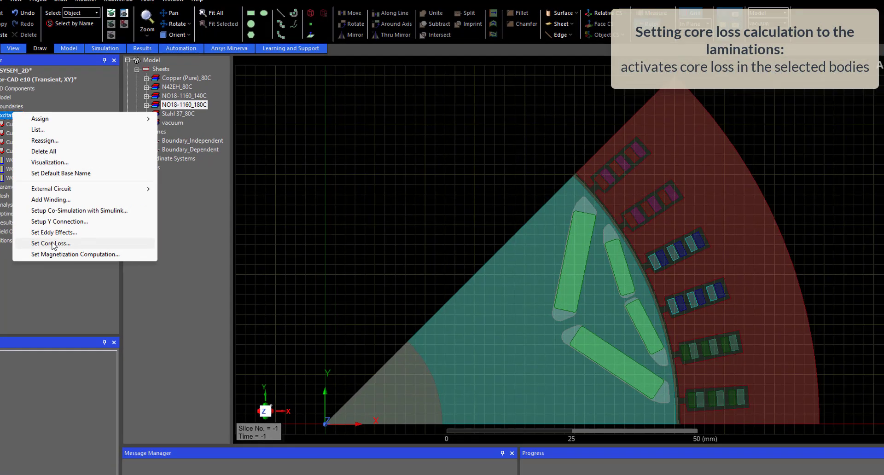
pyautogui.click(78, 242)
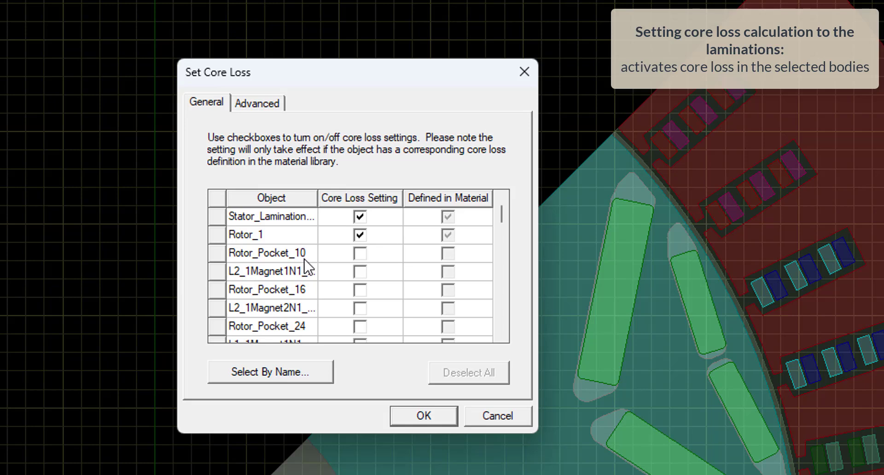
pyautogui.scroll(-15, 329, 263)
pyautogui.scroll(15, 318, 273)
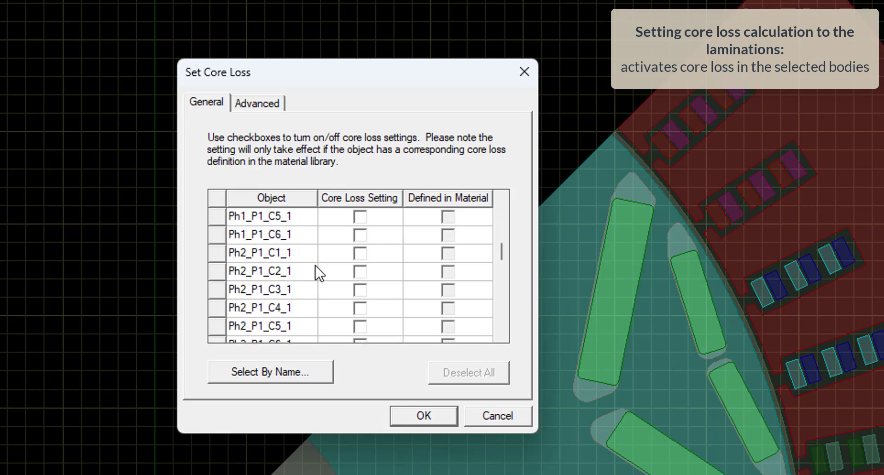
pyautogui.click(361, 235)
pyautogui.click(361, 236)
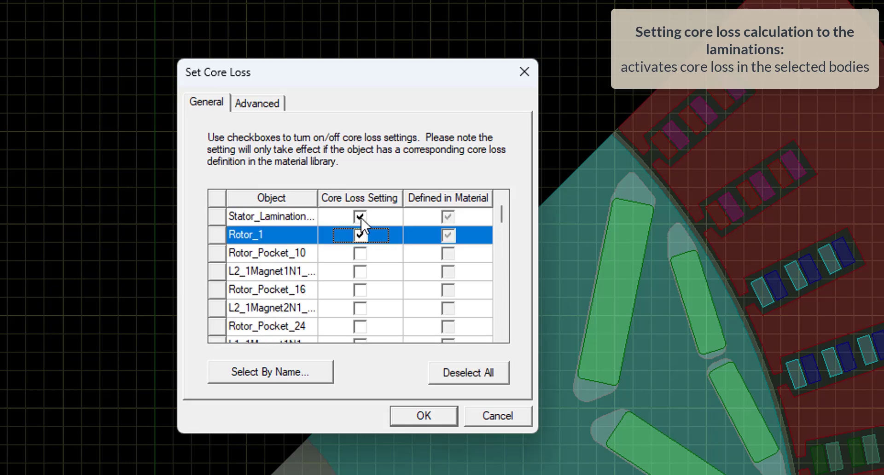
pyautogui.click(361, 216)
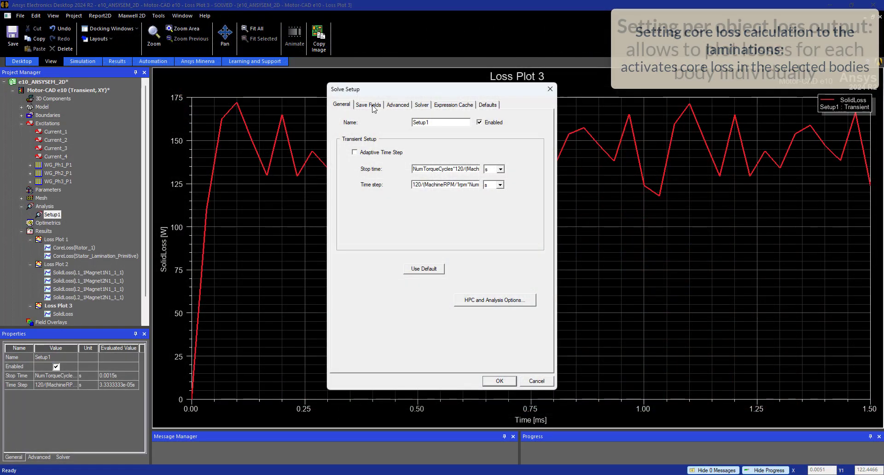
# Confirm core loss settings and keep per-object core loss and solid loss output enabled in Setup1
pyautogui.click(372, 105)
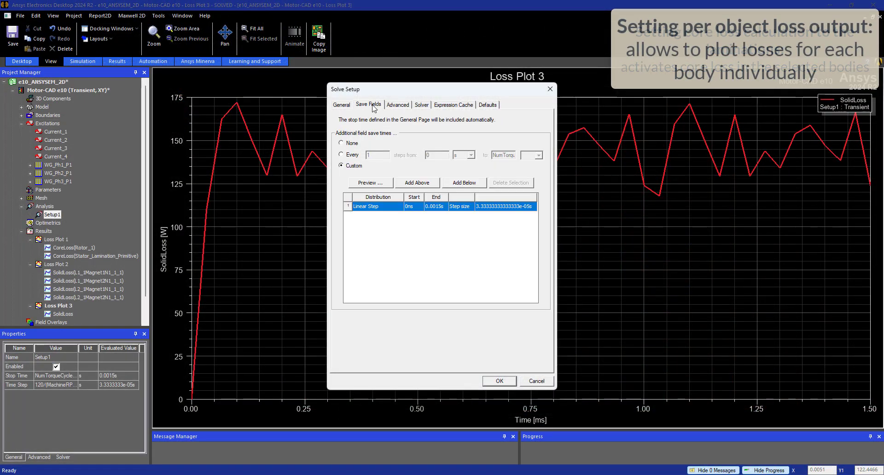
pyautogui.click(406, 107)
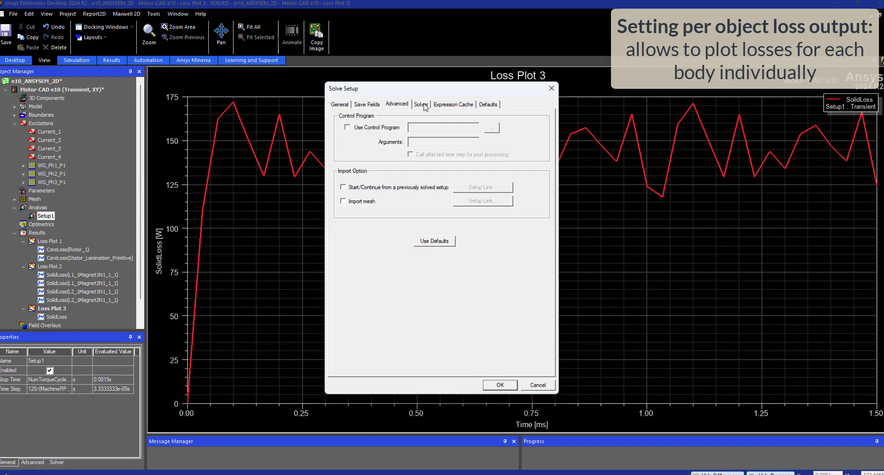
pyautogui.click(422, 105)
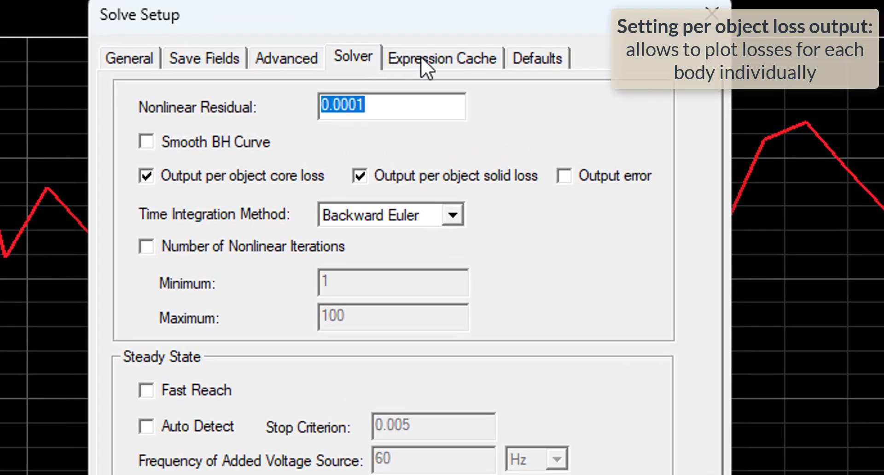
pyautogui.click(209, 179)
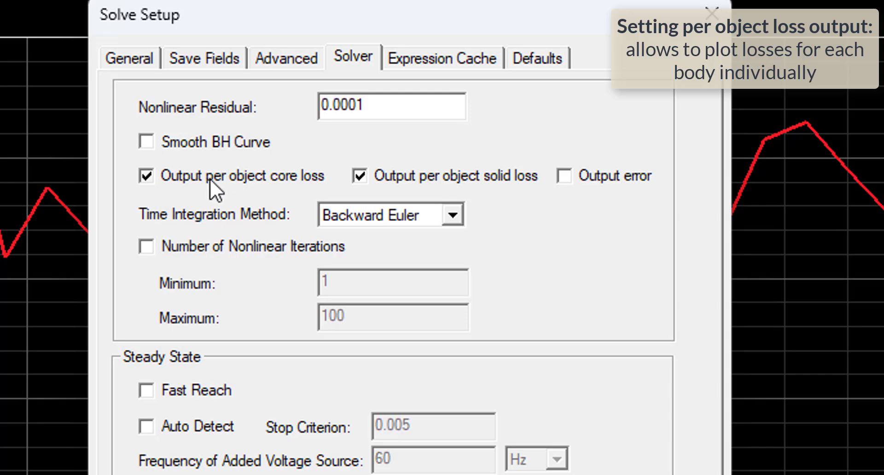
pyautogui.click(209, 179)
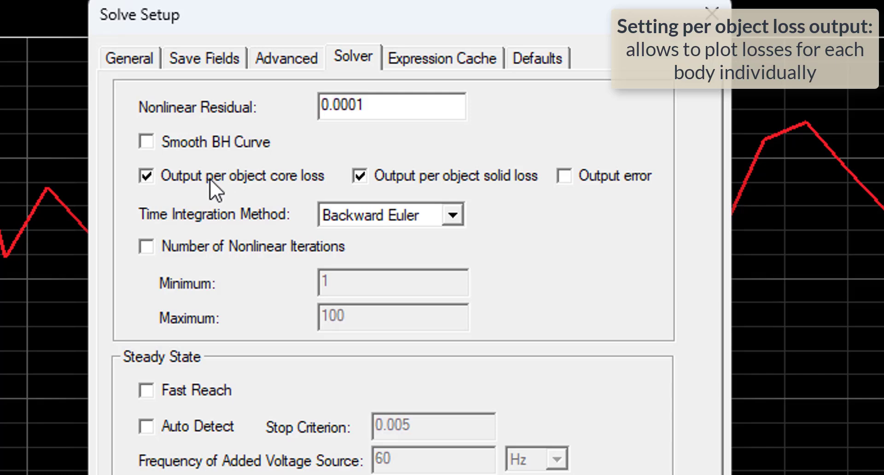
pyautogui.click(431, 172)
pyautogui.click(431, 172)
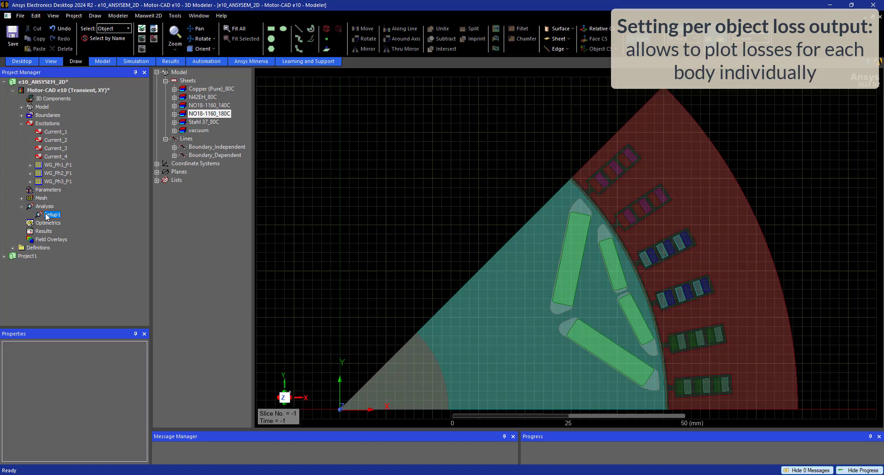
# Run the Setup1 transient analysis until the design shows SOLVED
pyautogui.rightClick(52, 215)
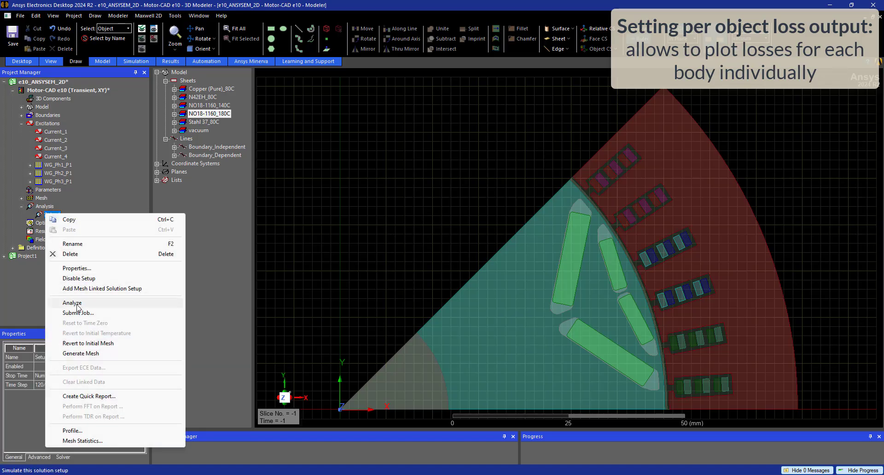
pyautogui.click(72, 303)
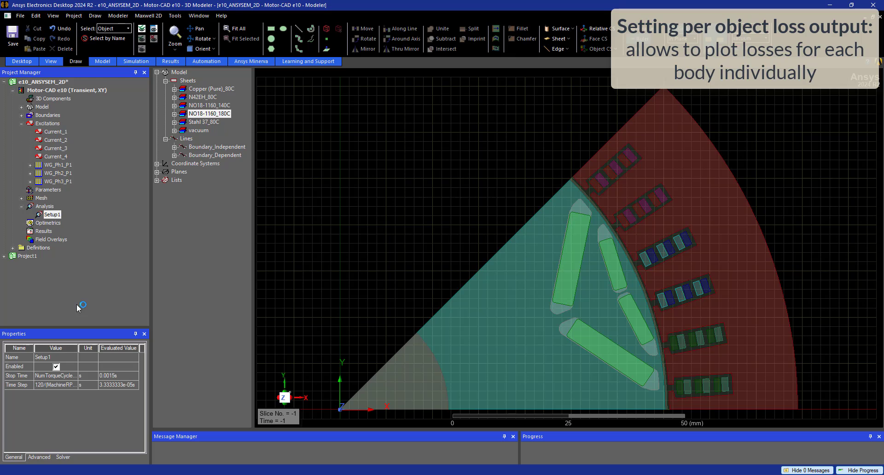
pyautogui.rightClick(40, 231)
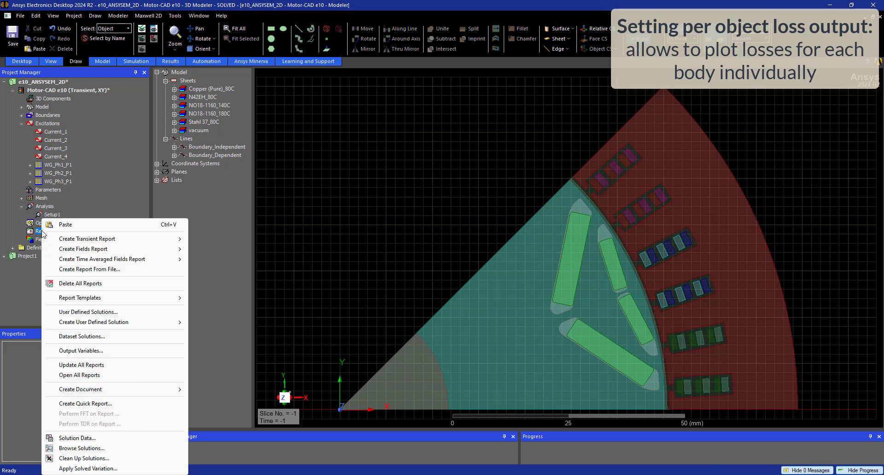
# Create Loss Plot 1 charting CoreLoss(Rotor_1) and CoreLoss(Stator_Lamination_Primitive) over time
pyautogui.moveTo(90, 241)
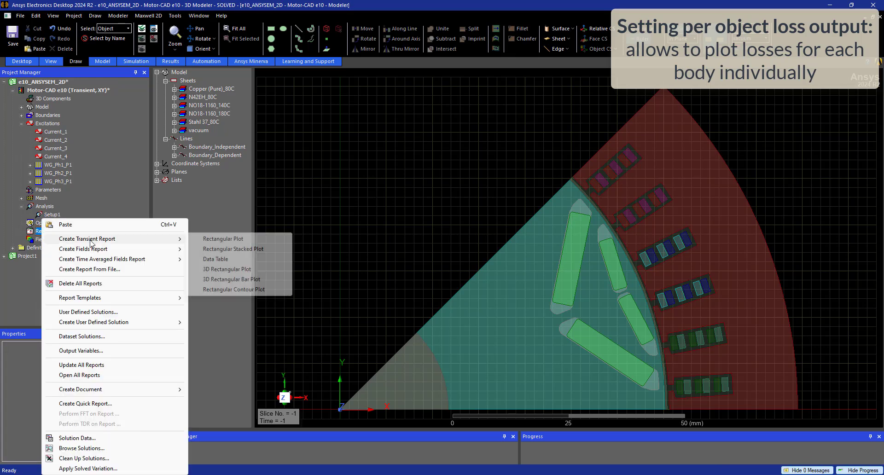
pyautogui.click(205, 239)
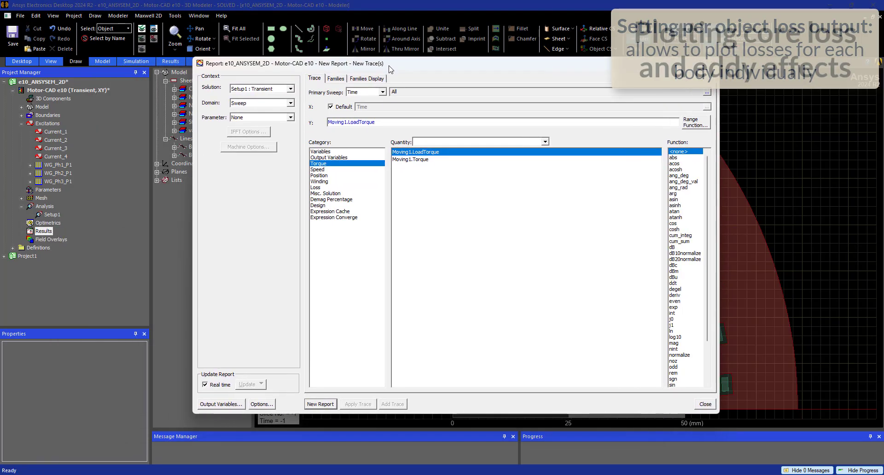
pyautogui.click(316, 188)
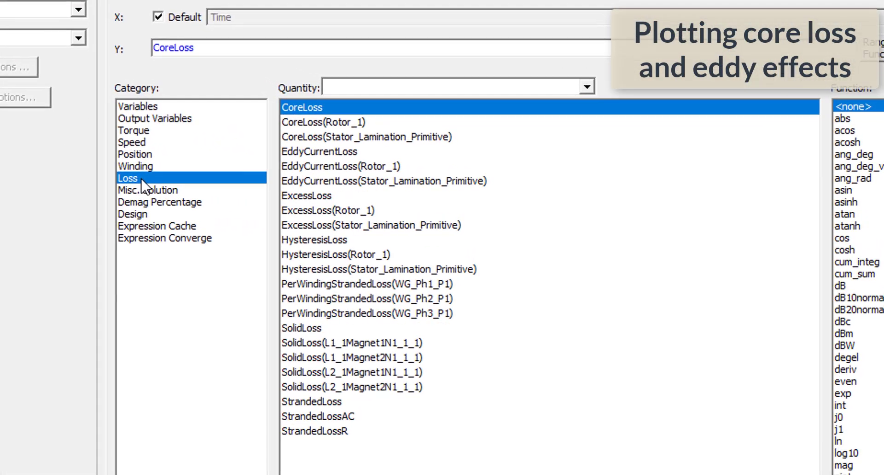
pyautogui.click(343, 122)
pyautogui.click(343, 139)
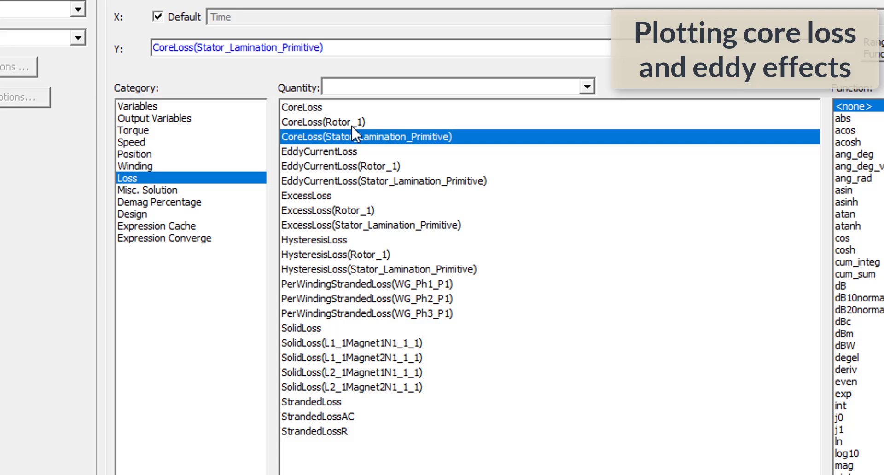
pyautogui.keyDown('ctrl'); pyautogui.click(340, 122); pyautogui.keyUp('ctrl')
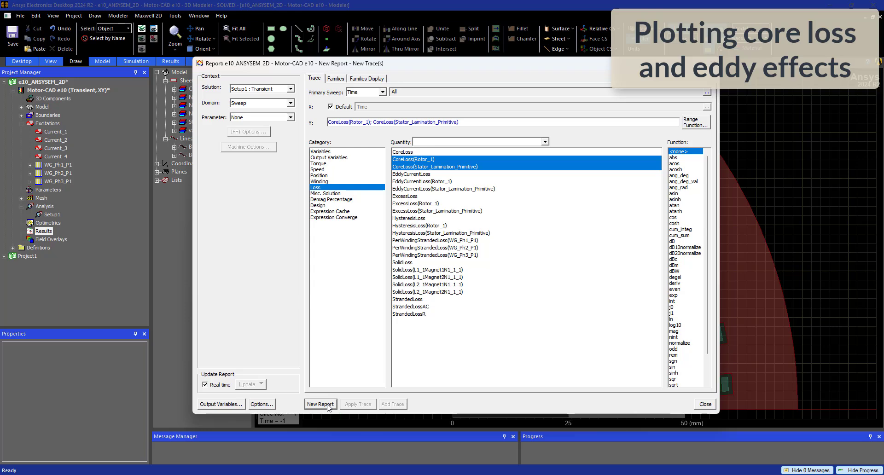
pyautogui.click(281, 461)
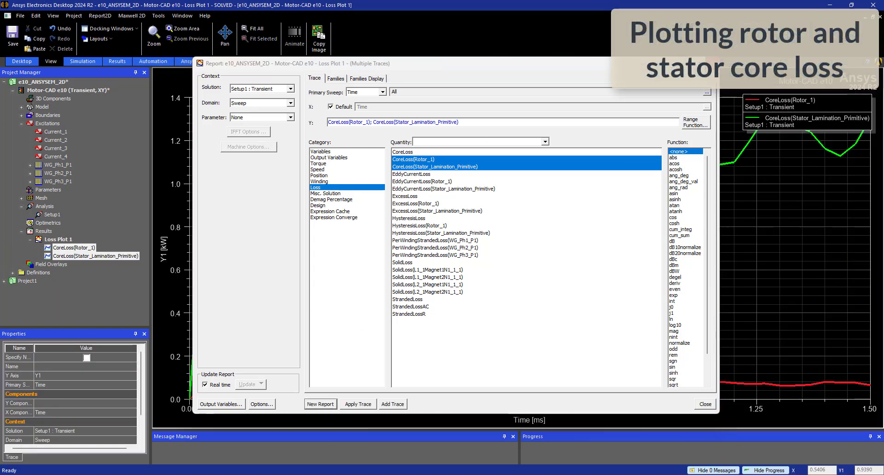
pyautogui.press('Escape')
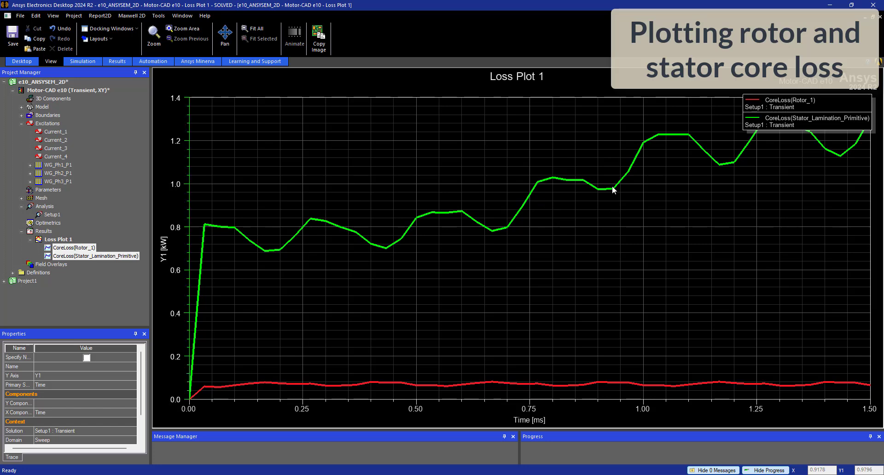
pyautogui.rightClick(43, 231)
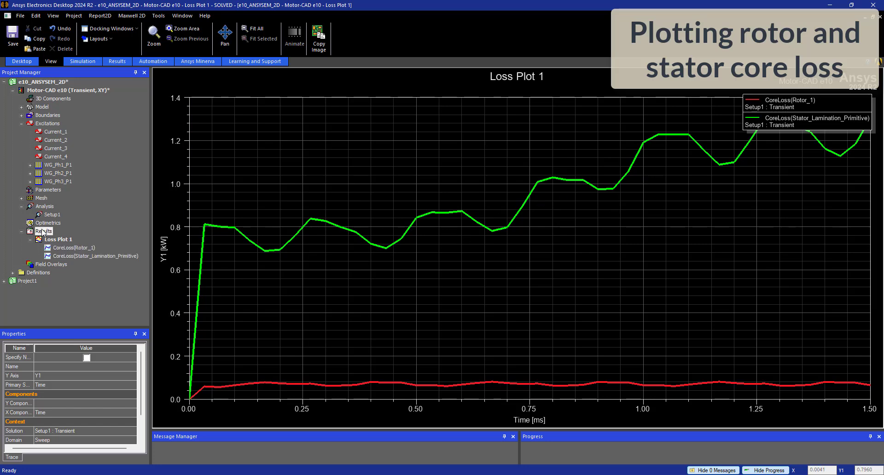
# Create a Loss-category rectangular plot of the four SolidLoss(magnet) quantities as Loss Plot 2
pyautogui.moveTo(85, 241)
pyautogui.click(229, 239)
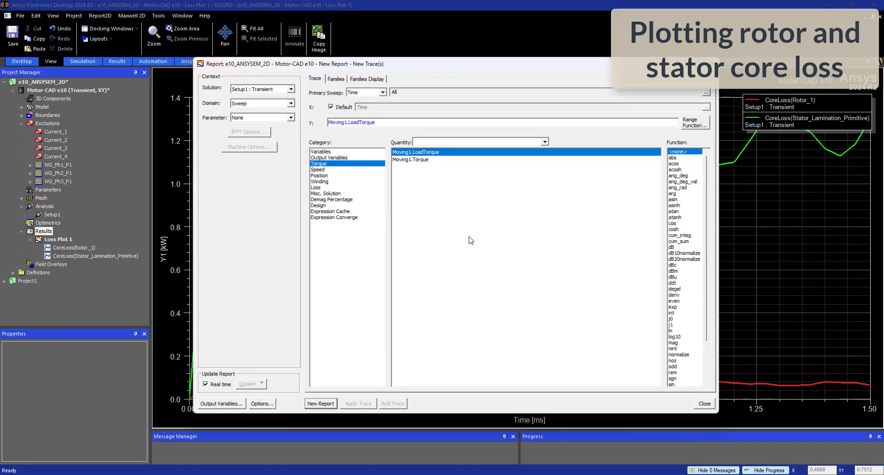
pyautogui.click(315, 188)
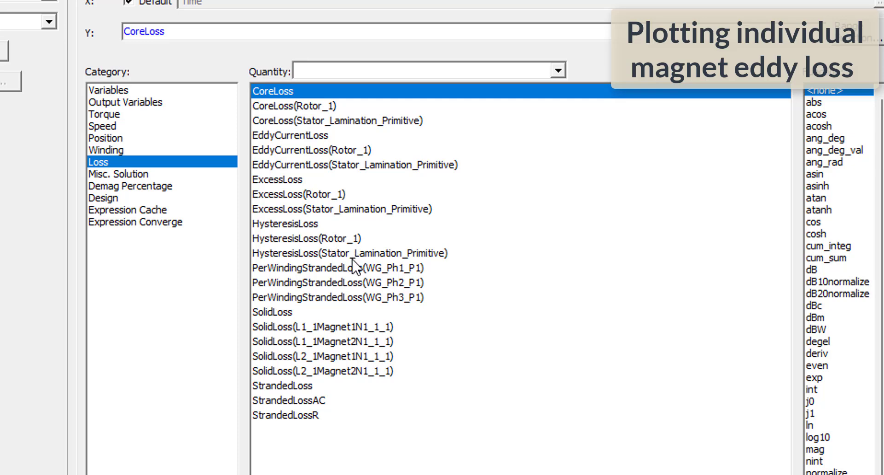
pyautogui.click(285, 314)
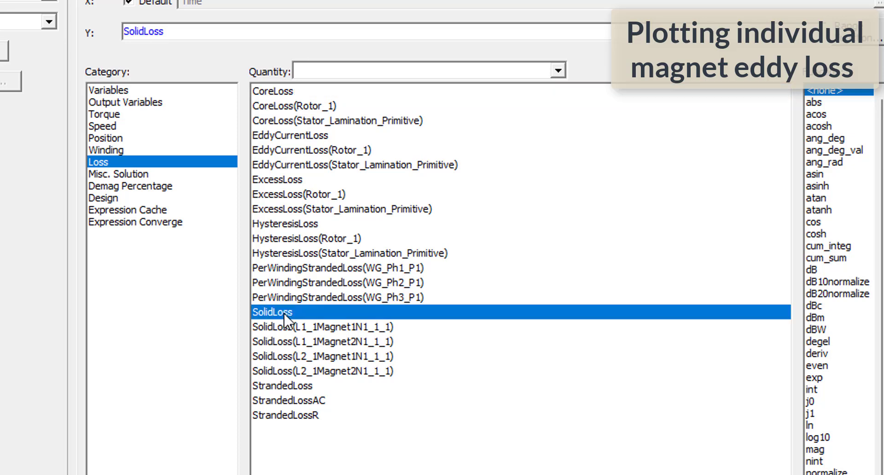
pyautogui.click(290, 328)
pyautogui.click(284, 342)
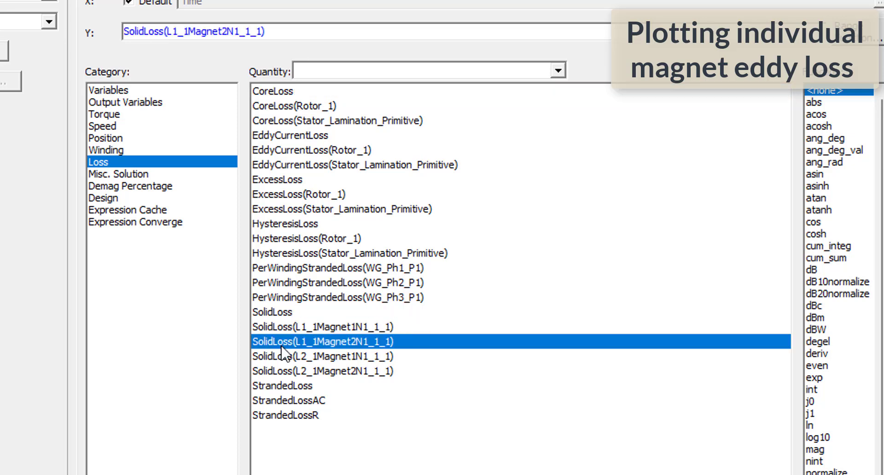
pyautogui.click(282, 358)
pyautogui.click(283, 372)
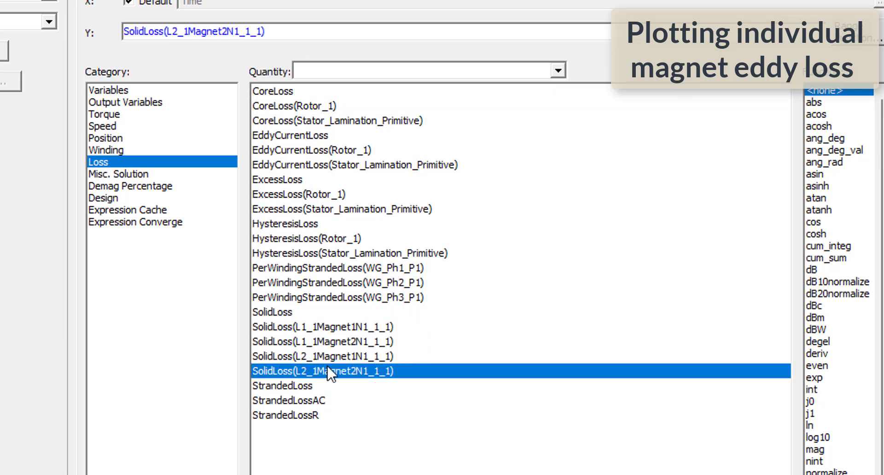
pyautogui.keyDown('shift'); pyautogui.click(319, 328); pyautogui.keyUp('shift')
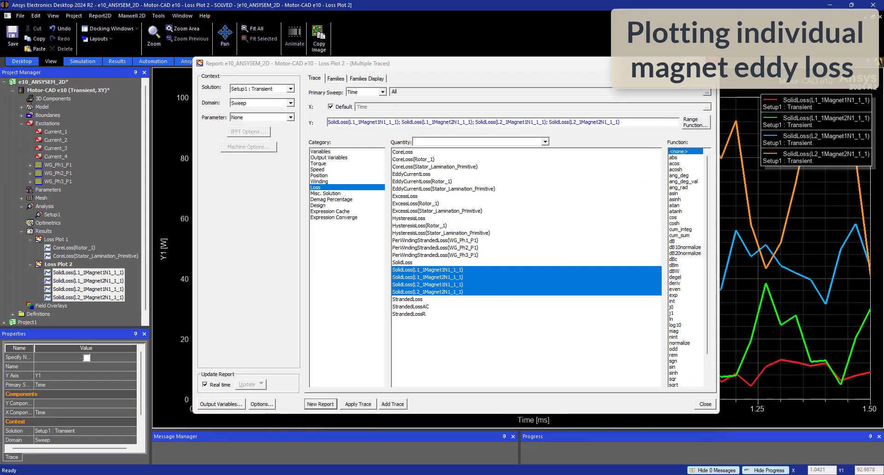
pyautogui.press('Escape')
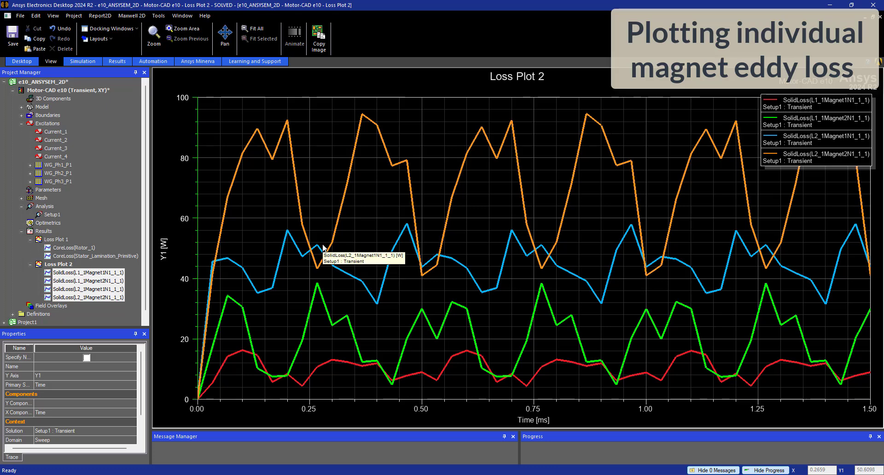
# Plot total magnet SolidLoss over time in a new rectangular report, Loss Plot 3
pyautogui.rightClick(38, 233)
pyautogui.moveTo(139, 239)
pyautogui.click(217, 239)
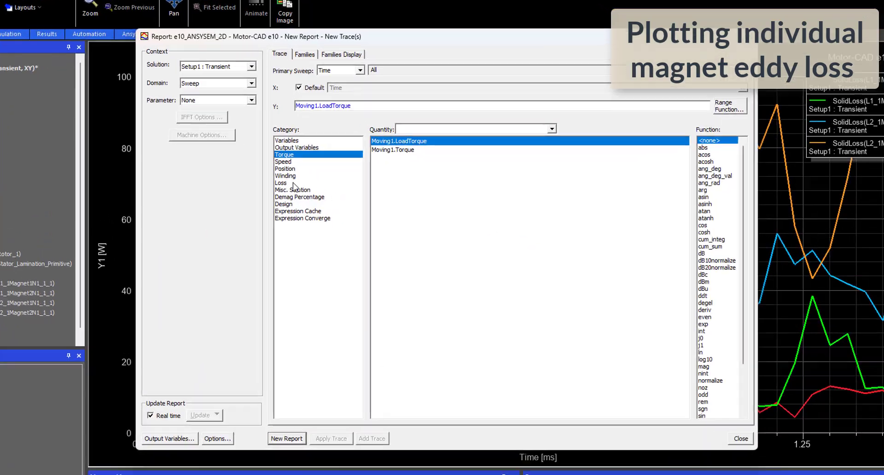
pyautogui.click(330, 187)
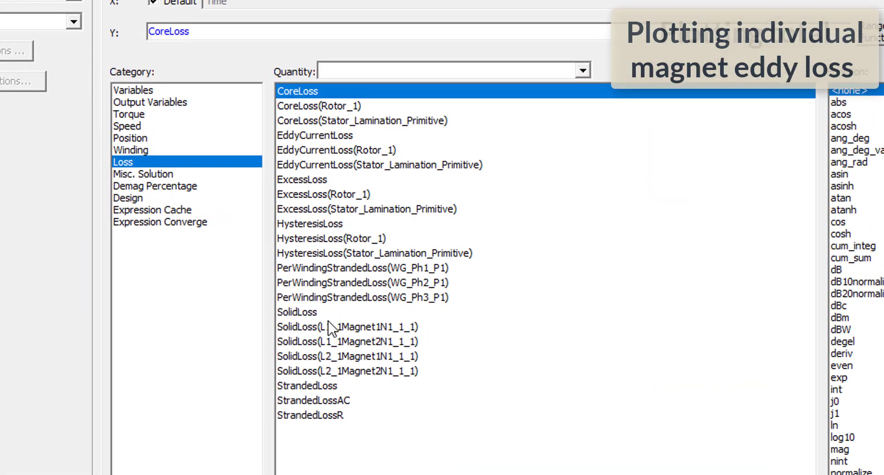
pyautogui.click(297, 313)
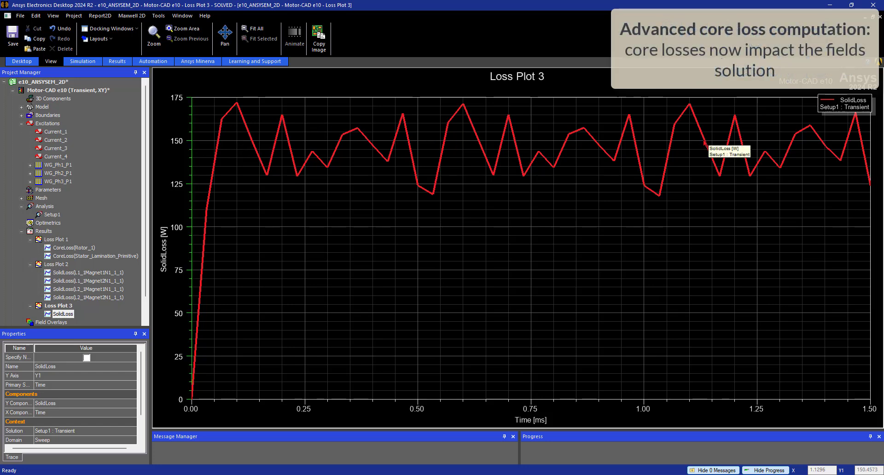
# Turn on 'Consider core loss effect on field' in the Set Core Loss Advanced options
pyautogui.rightClick(42, 123)
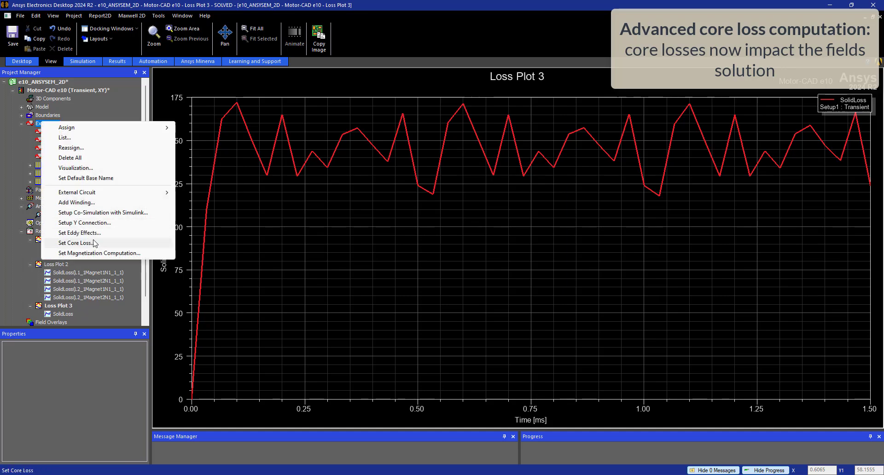
pyautogui.click(92, 244)
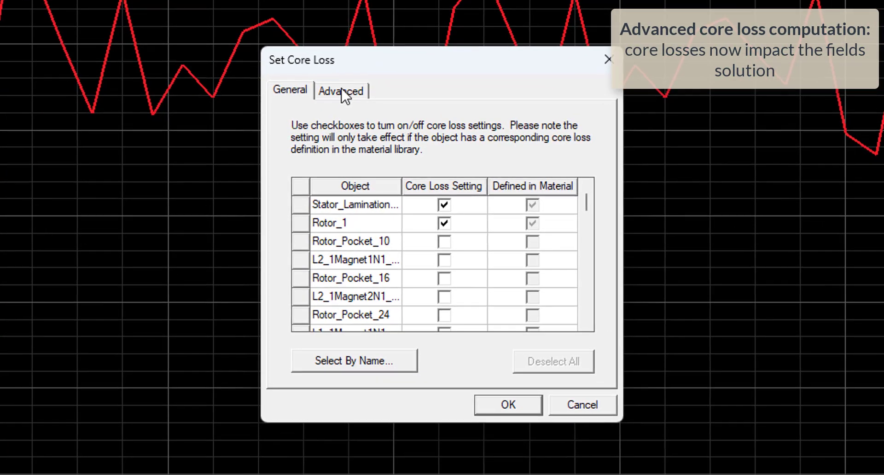
pyautogui.click(391, 164)
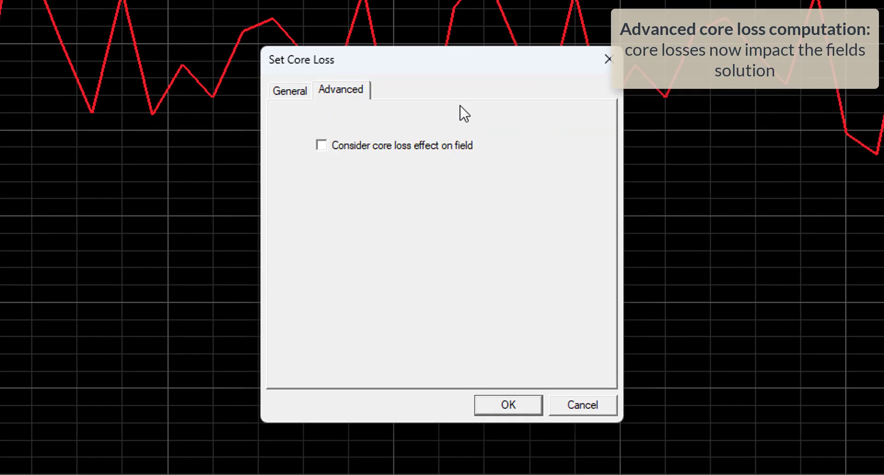
pyautogui.click(368, 146)
pyautogui.click(509, 405)
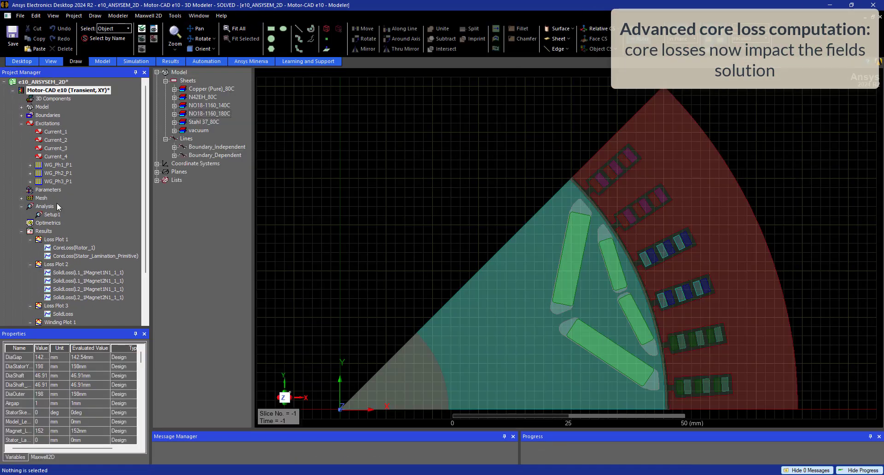
# Set Setup1 Save Fields to custom linear steps, 0 ns to 0.0015 s every 3.333e-05 s
pyautogui.doubleClick(52, 215)
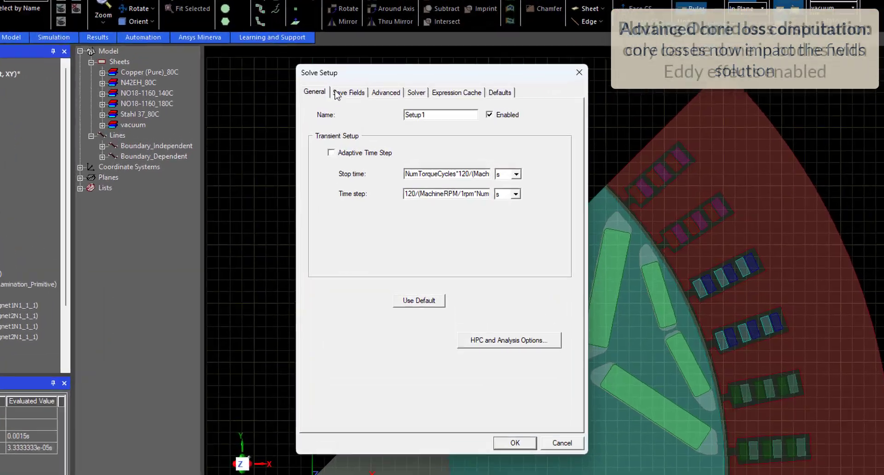
pyautogui.click(369, 105)
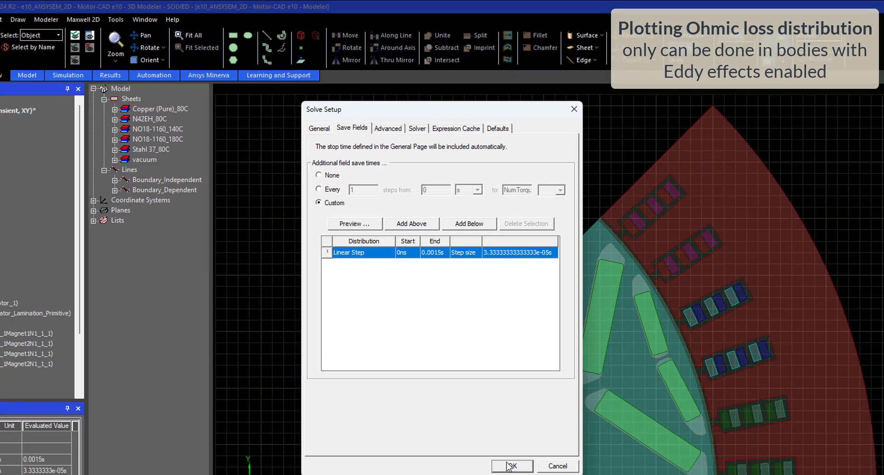
pyautogui.click(509, 466)
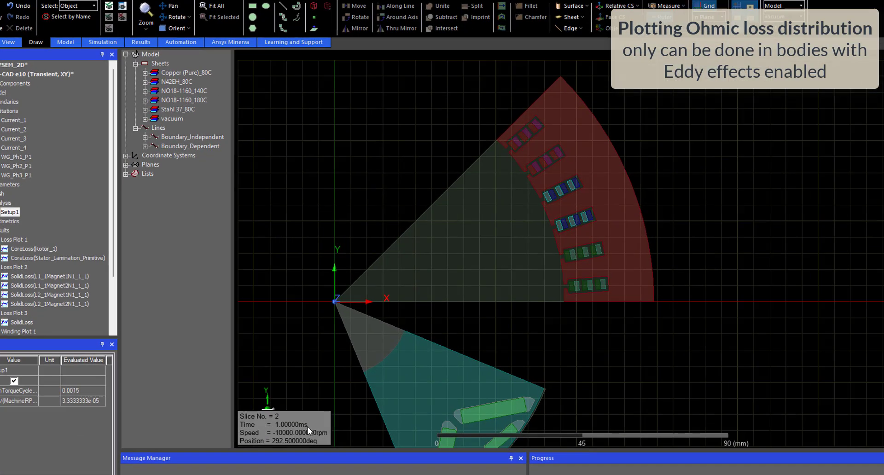
# Set the displayed solution time to 66.66667us
pyautogui.doubleClick(278, 462)
pyautogui.click(497, 261)
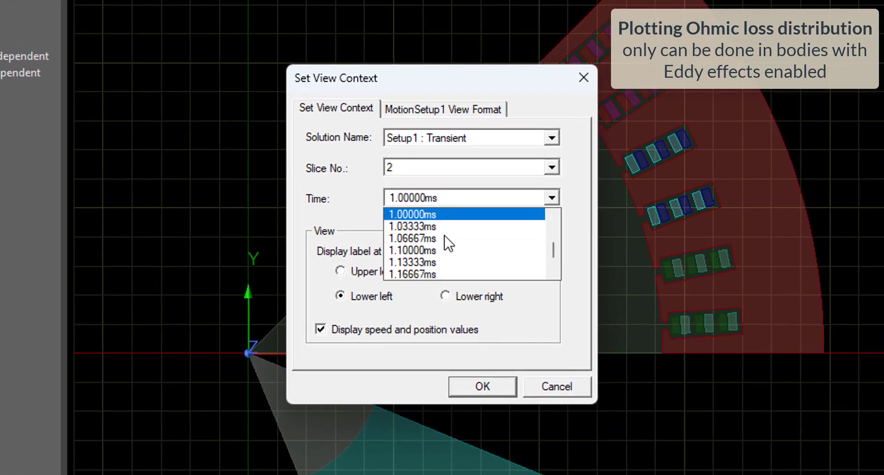
pyautogui.scroll(6, 446, 284)
pyautogui.scroll(4, 446, 244)
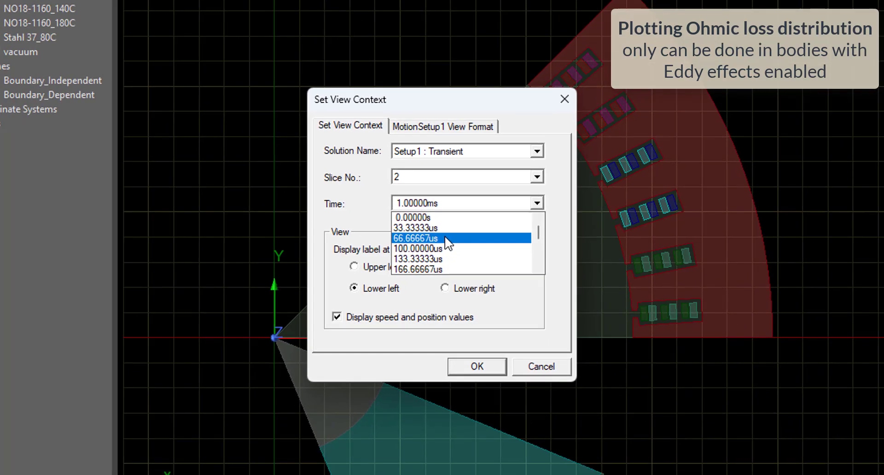
pyautogui.click(446, 241)
pyautogui.click(468, 316)
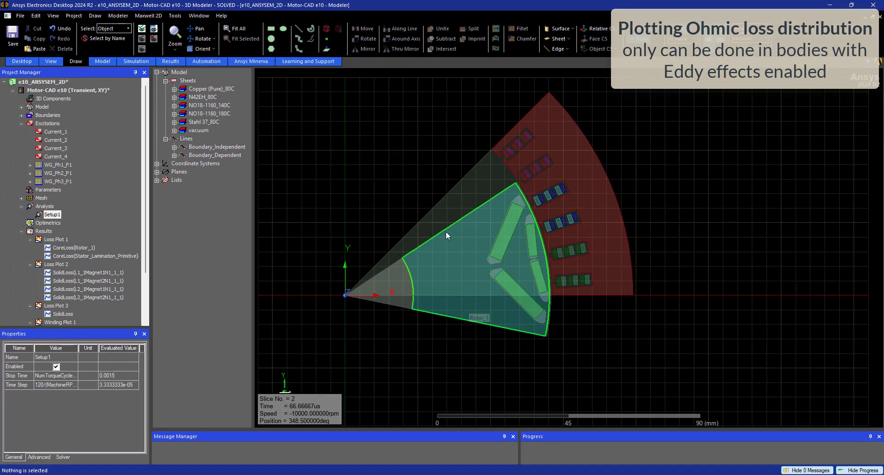
# Zoom onto the rotor and select the four magnets, starting with L1_1Magnet2N1_1_1
pyautogui.scroll(3, 539, 247)
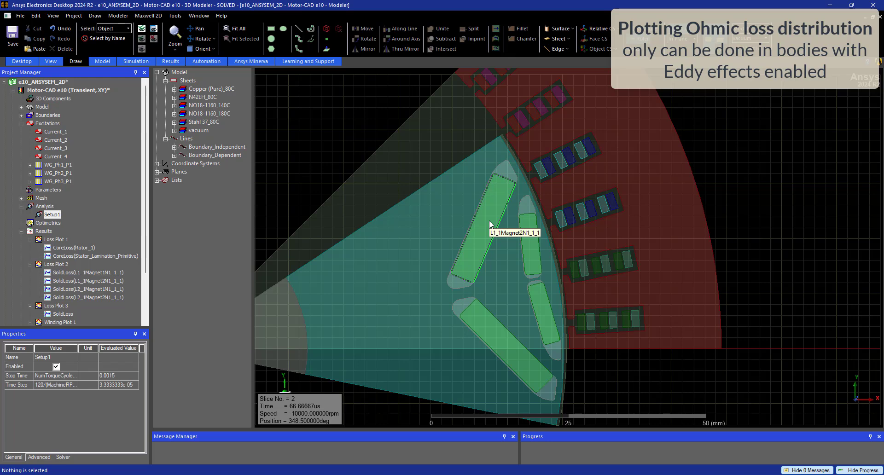
pyautogui.click(489, 220)
pyautogui.keyDown('ctrl'); pyautogui.click(479, 325); pyautogui.keyUp('ctrl')
pyautogui.keyDown('ctrl'); pyautogui.click(537, 252); pyautogui.keyUp('ctrl')
pyautogui.keyDown('ctrl'); pyautogui.click(543, 307); pyautogui.keyUp('ctrl')
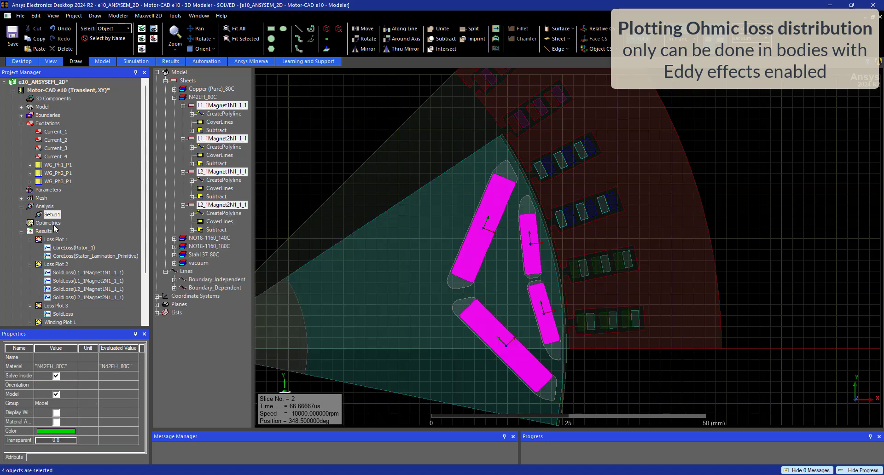
# Collapse the Loss Plot 1, 2, 3 and Winding Plot 1 result entries
pyautogui.click(30, 239)
pyautogui.click(30, 248)
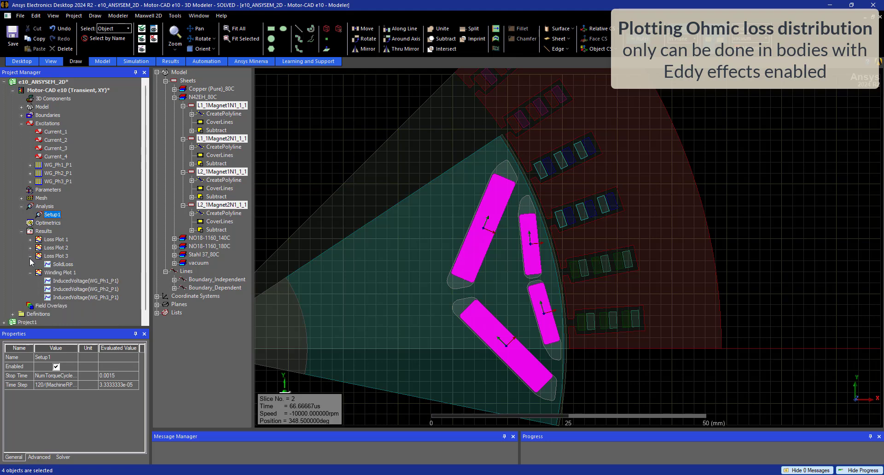
pyautogui.click(30, 256)
pyautogui.click(30, 264)
# Create an Ohmic_Loss field overlay on the selected magnets
pyautogui.rightClick(44, 276)
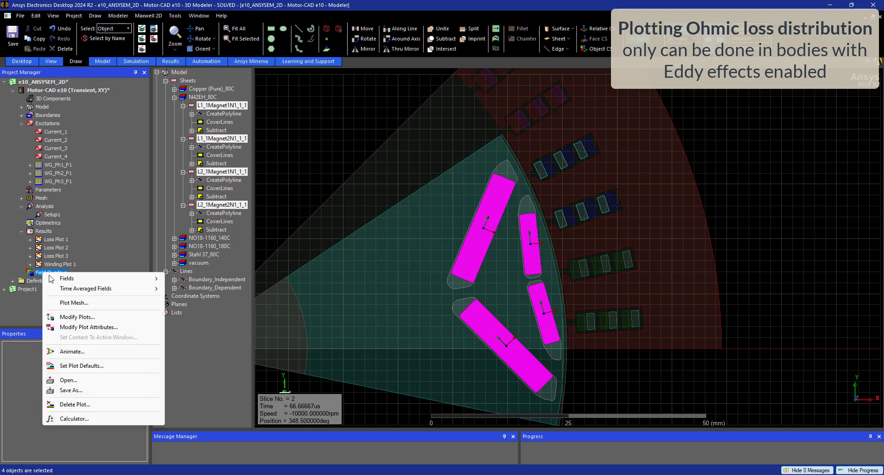
pyautogui.moveTo(92, 281)
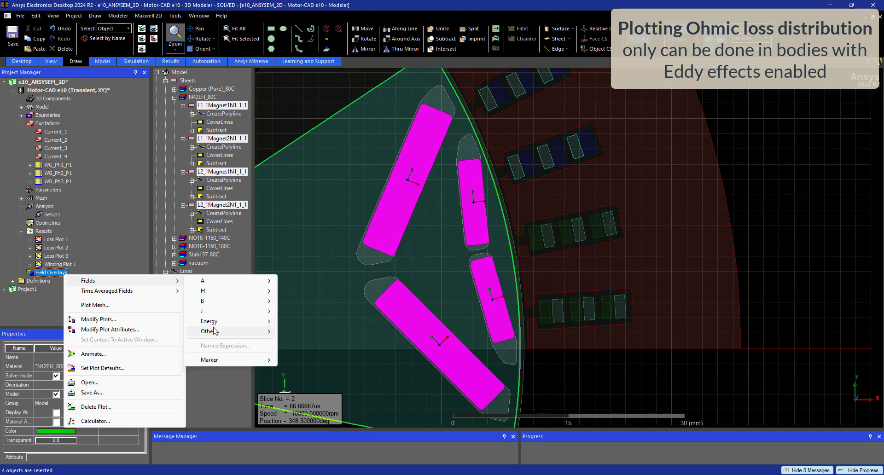
pyautogui.moveTo(215, 331)
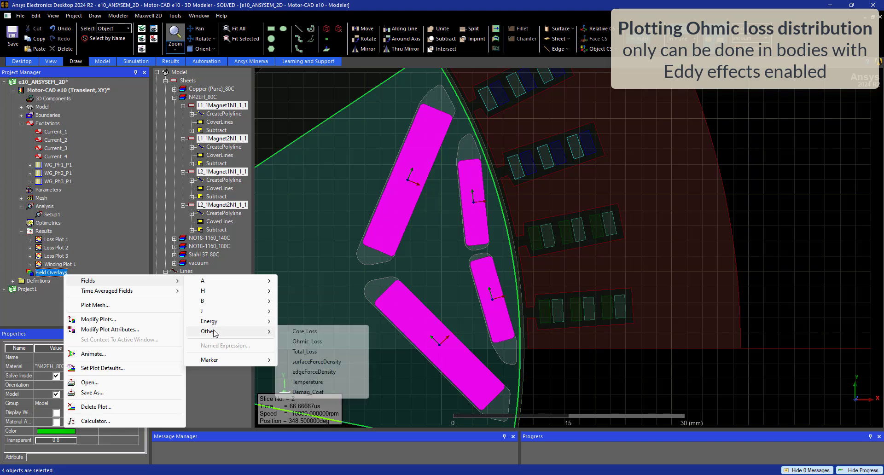
pyautogui.click(307, 342)
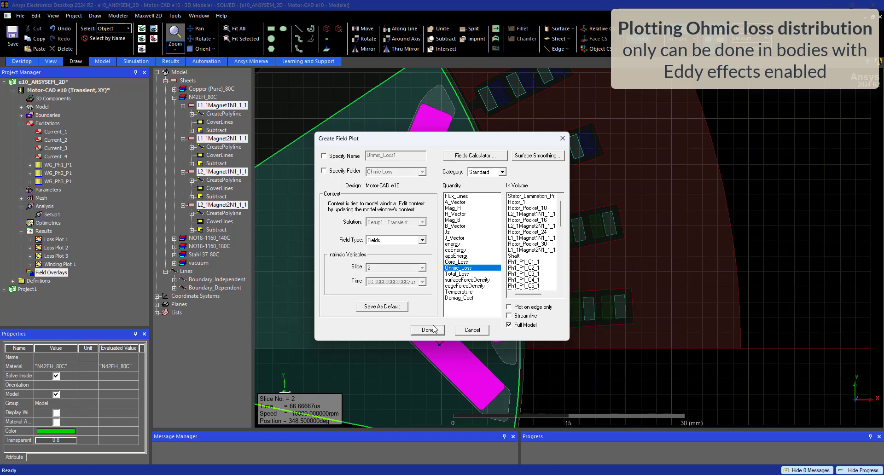
pyautogui.click(428, 330)
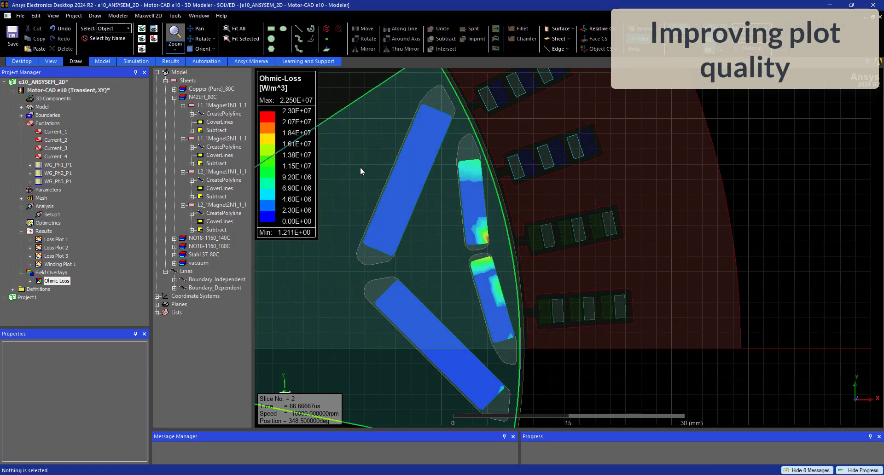
# Give the Ohmic-Loss plot smooth shading and Very Fine plot quality
pyautogui.doubleClick(285, 156)
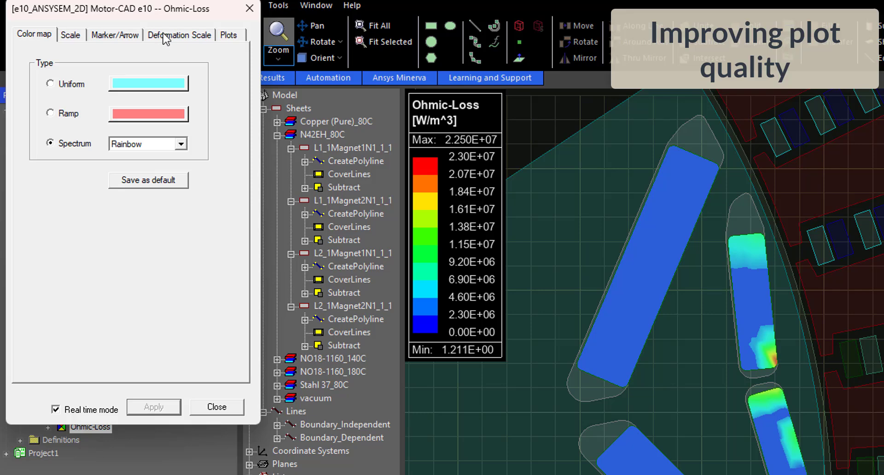
pyautogui.click(229, 34)
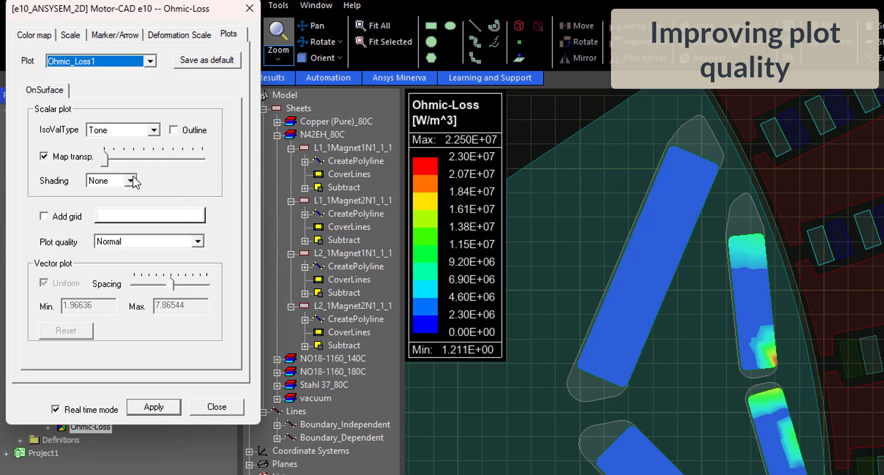
pyautogui.click(132, 181)
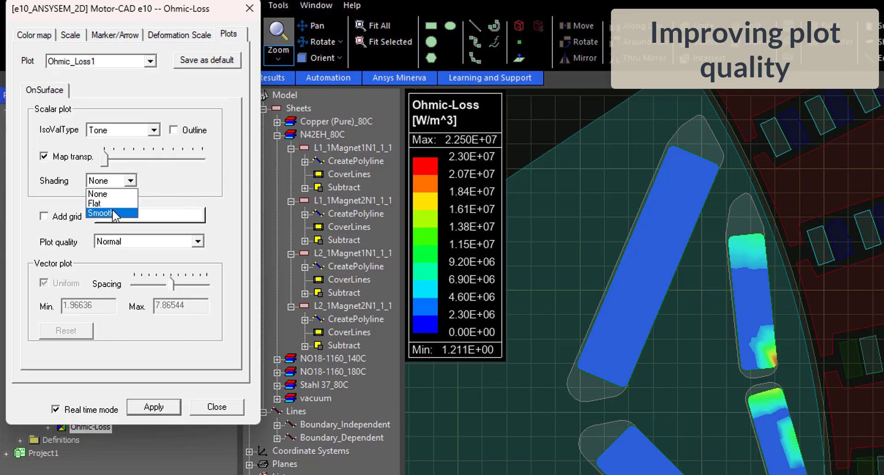
pyautogui.click(114, 213)
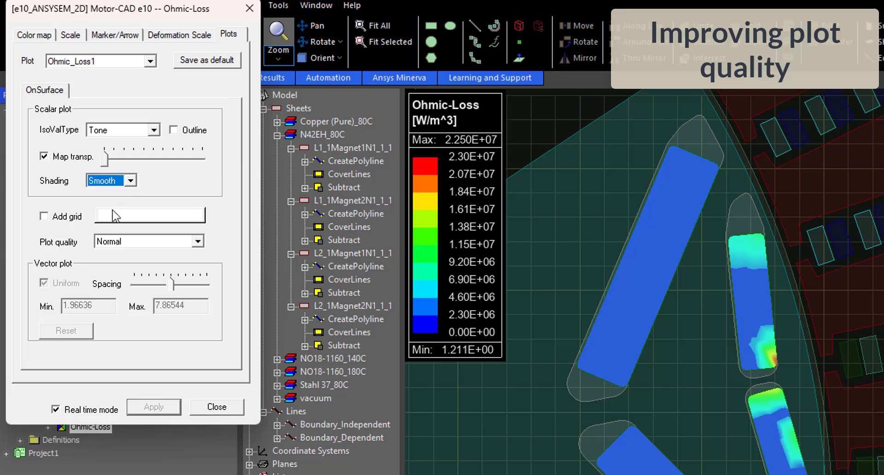
pyautogui.click(199, 243)
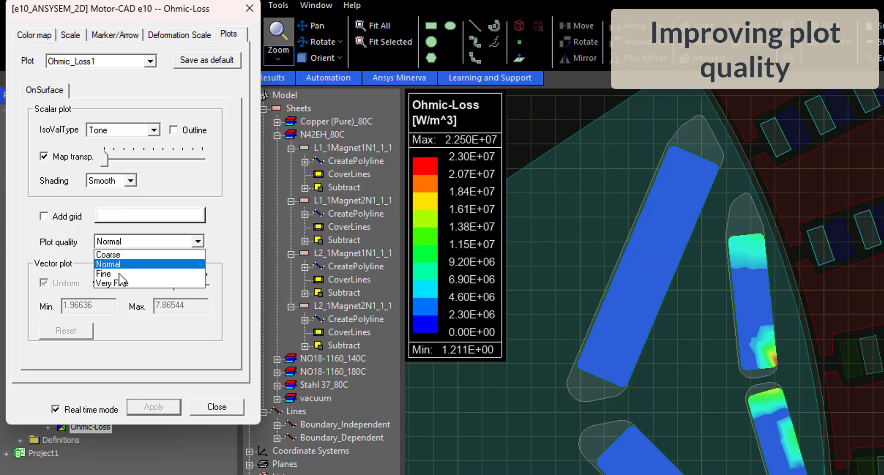
pyautogui.click(118, 285)
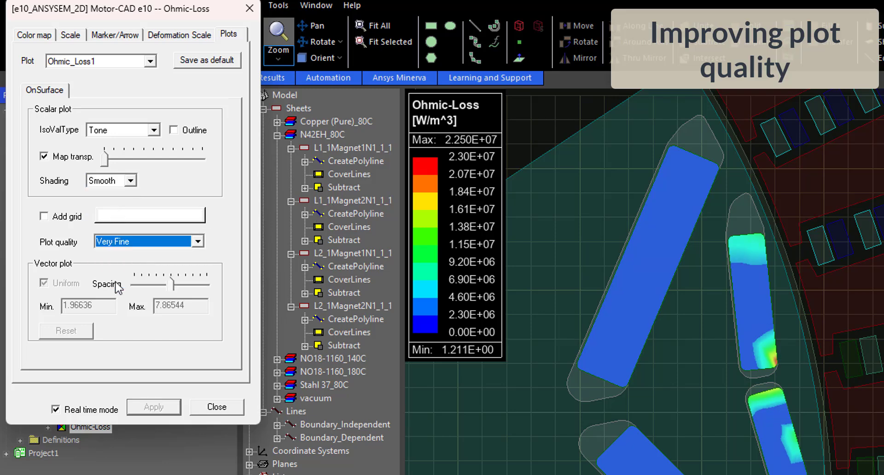
# Set the legend scale to 250 divisions
pyautogui.click(70, 35)
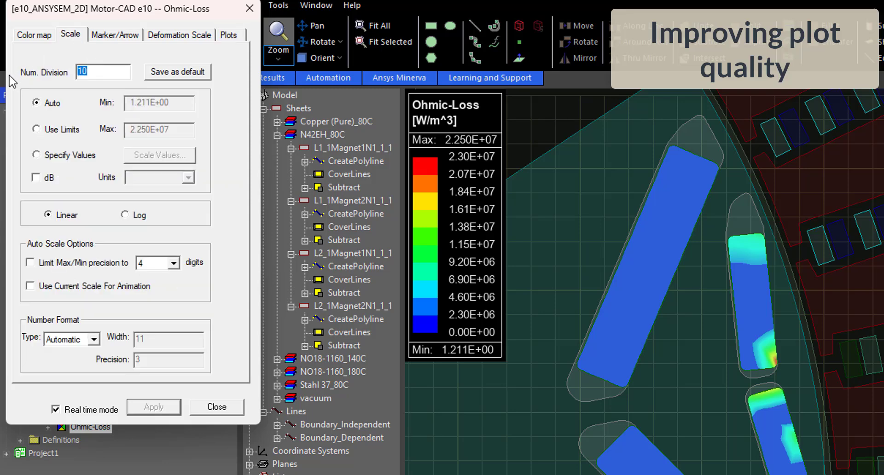
pyautogui.write('250')
pyautogui.click(122, 37)
pyautogui.click(172, 38)
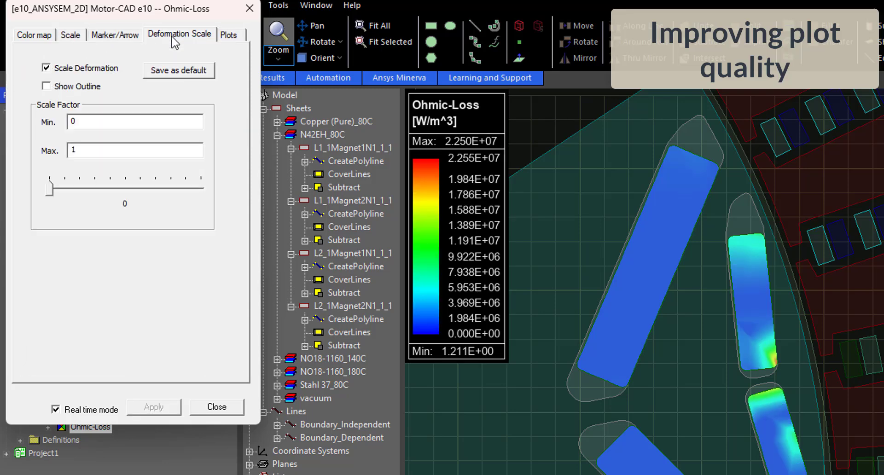
# Adjust the map transparency slider so the loss colours look less transparent
pyautogui.click(230, 36)
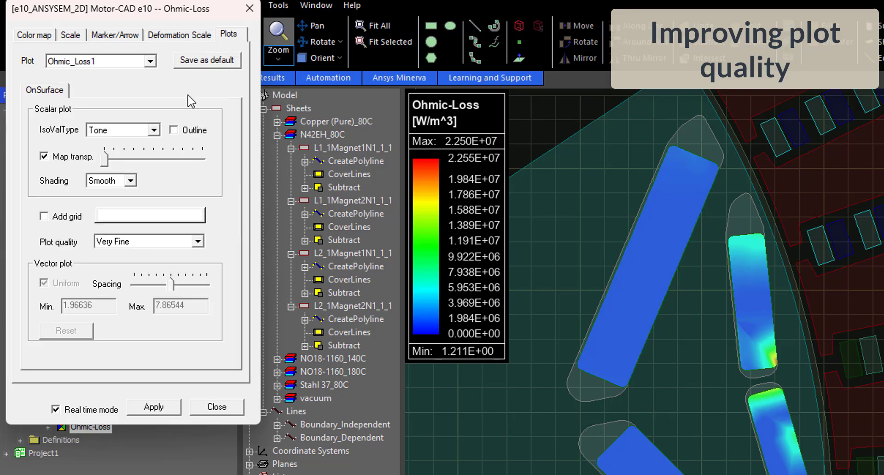
pyautogui.click(175, 131)
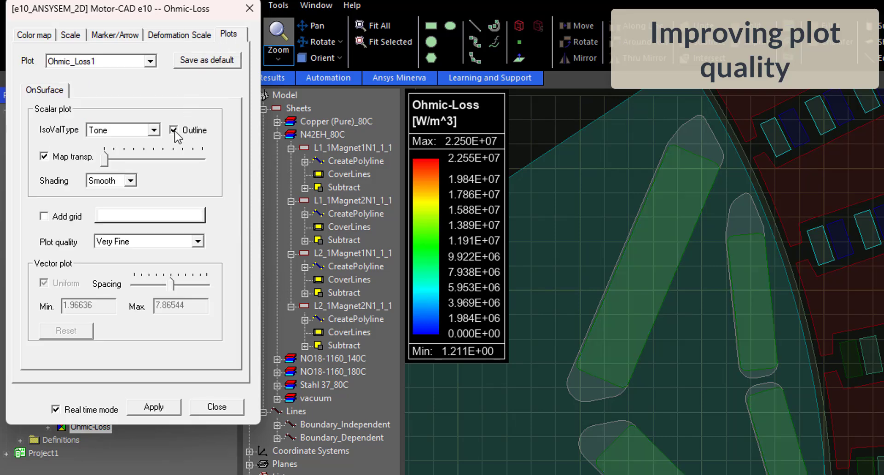
pyautogui.click(174, 131)
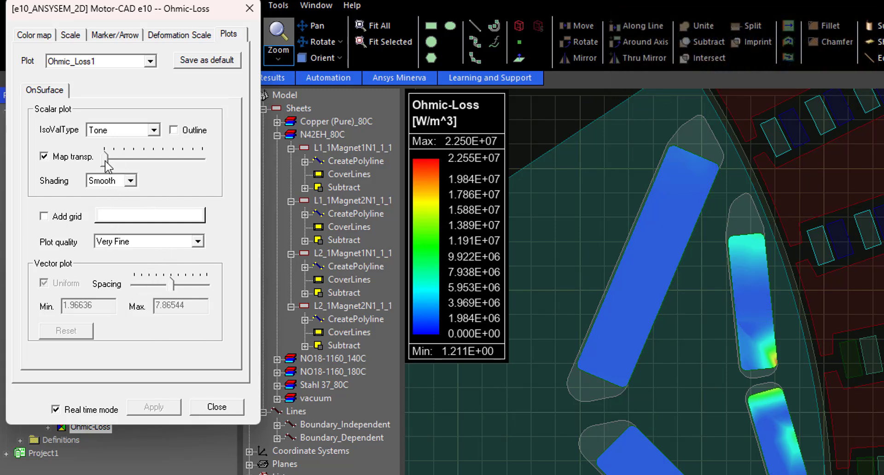
pyautogui.moveTo(106, 161); pyautogui.dragTo(132, 164)
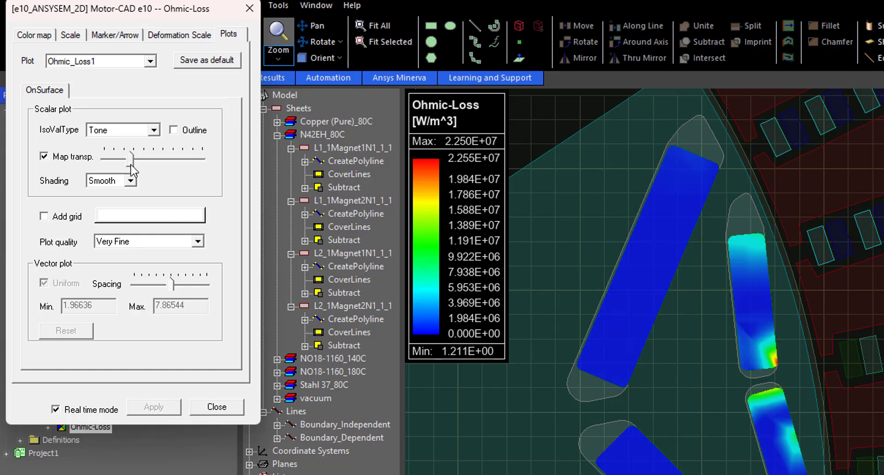